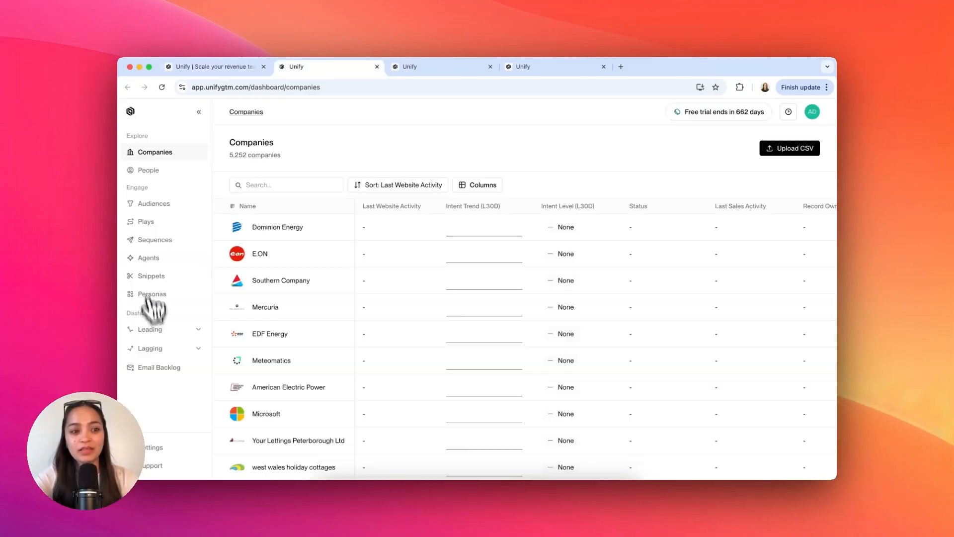
Search the agents for "cx pain" and open the "Does the company have CX pain?" agent.
left_click(146, 258)
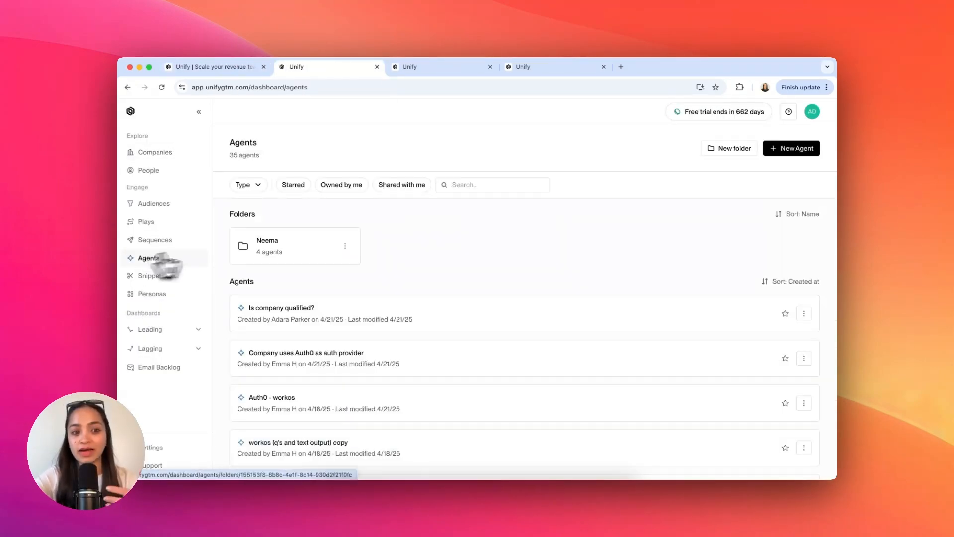
left_click(485, 185)
type("cx p")
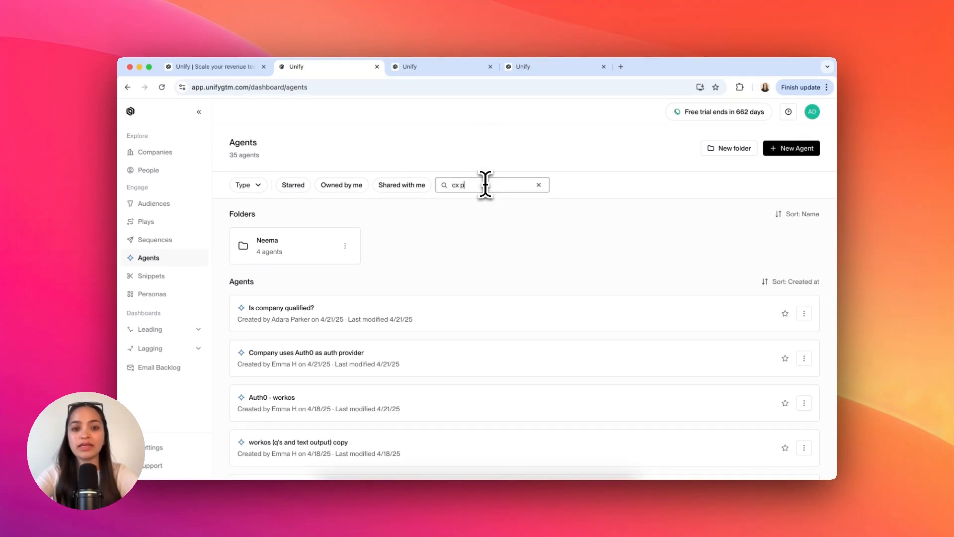
type("ain")
left_click(411, 246)
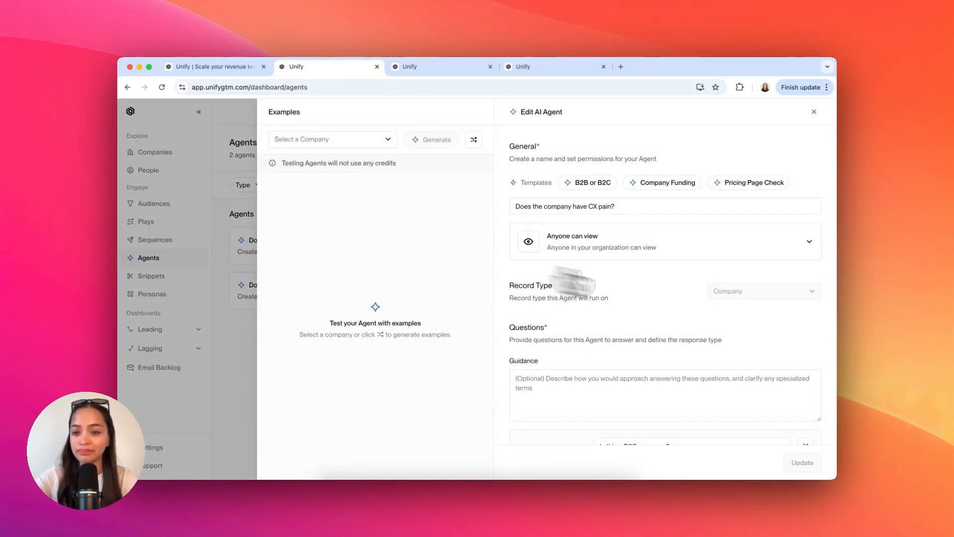
Review the CX pain agent's name, record type, three qualification questions and their response types.
scroll(574, 281, "down", 2)
triple_click(620, 162)
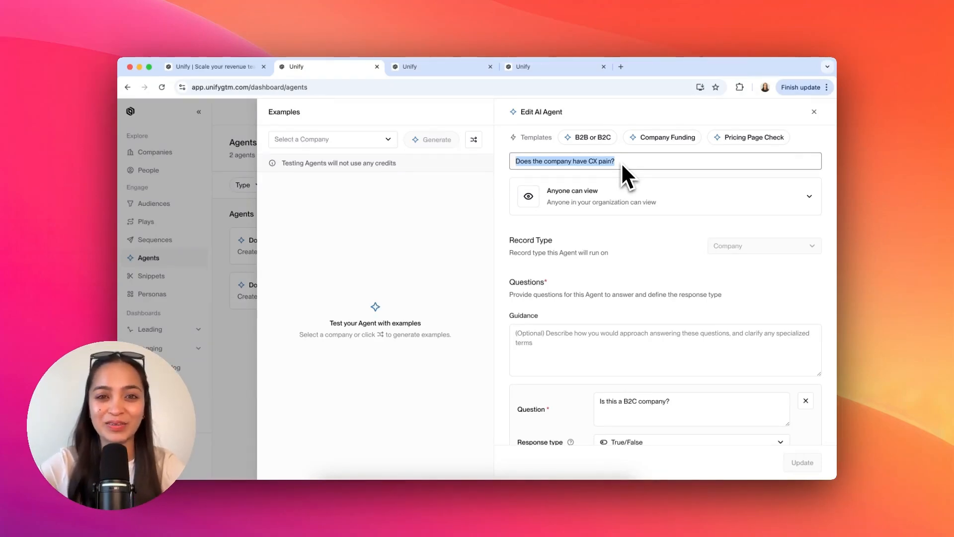
scroll(622, 169, "down", 3)
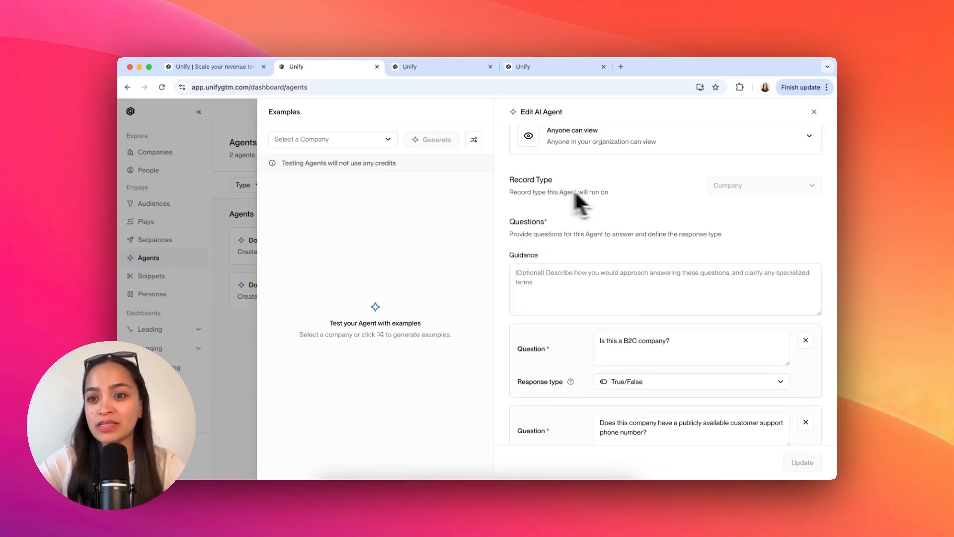
scroll(580, 258, "down", 5)
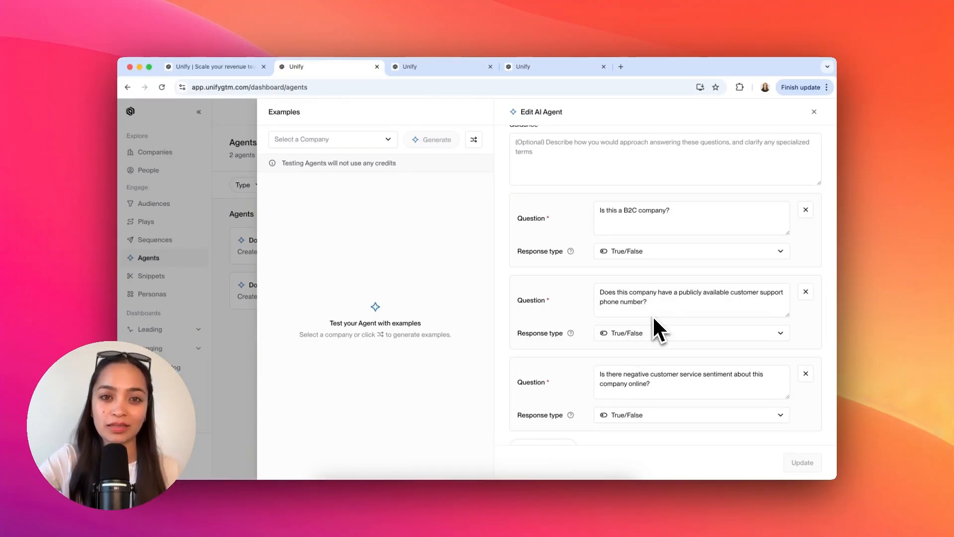
scroll(666, 398, "down", 2)
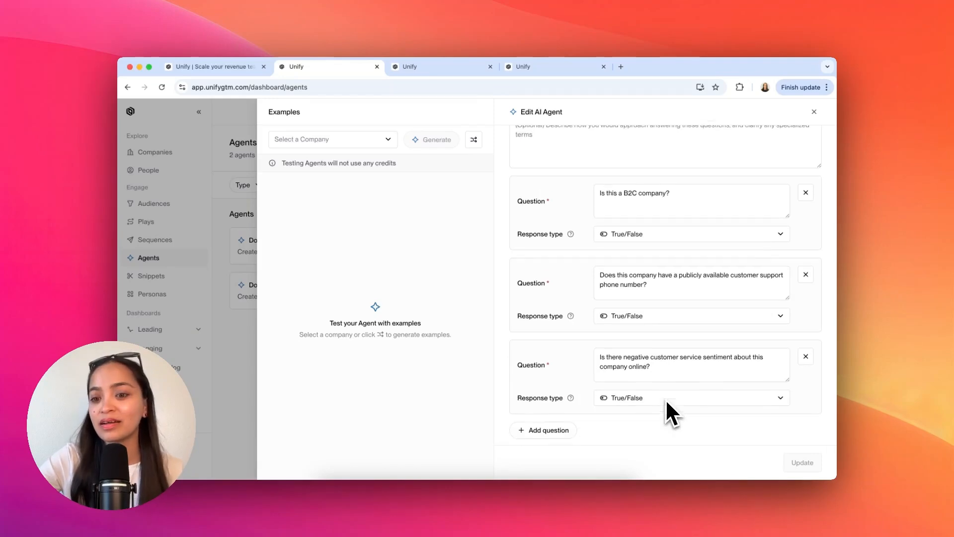
scroll(672, 378, "down", 1)
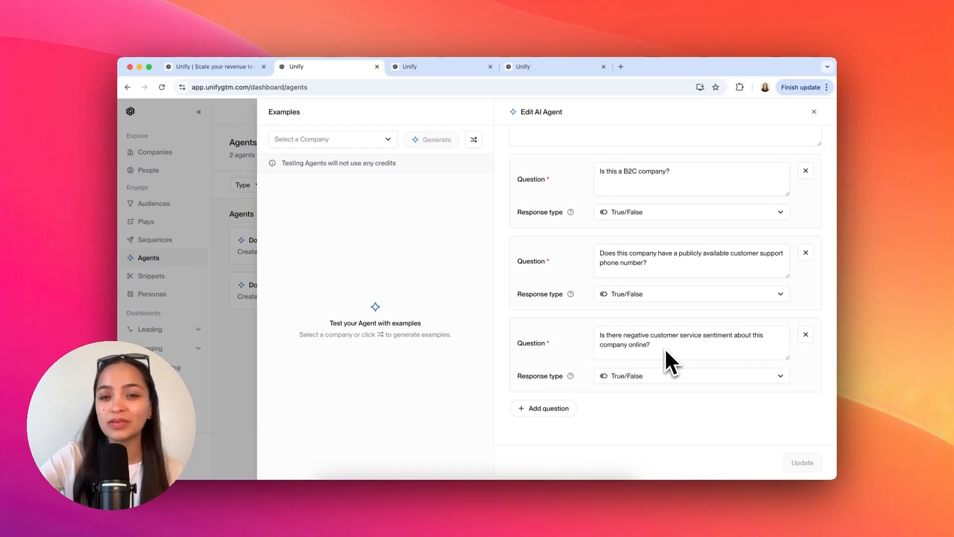
scroll(574, 393, "down", 1)
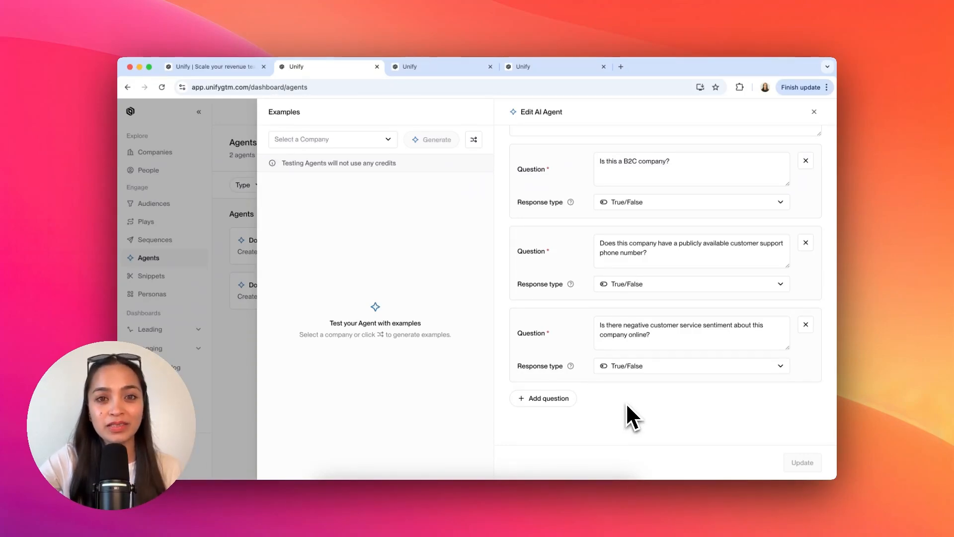
scroll(629, 417, "up", 2)
scroll(628, 417, "down", 2)
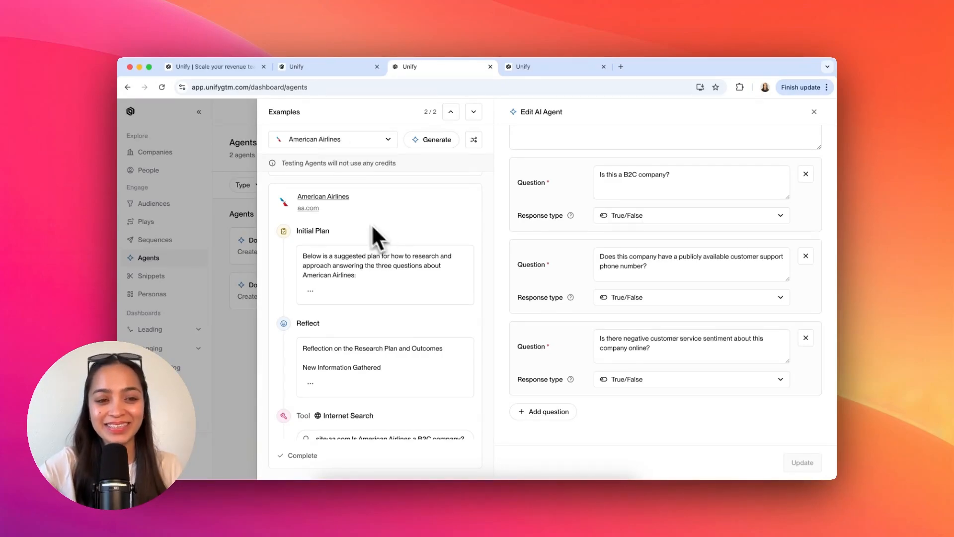
Examine the agent's American Airlines test run, including its research steps, sentiment reflection and answers, and check the other open example.
scroll(384, 238, "down", 5)
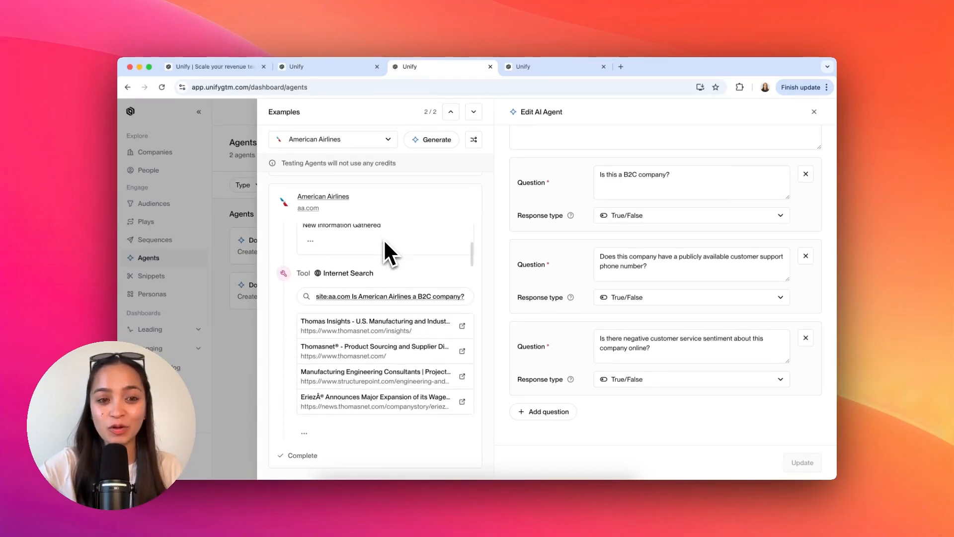
scroll(384, 240, "down", 3)
scroll(383, 287, "down", 4)
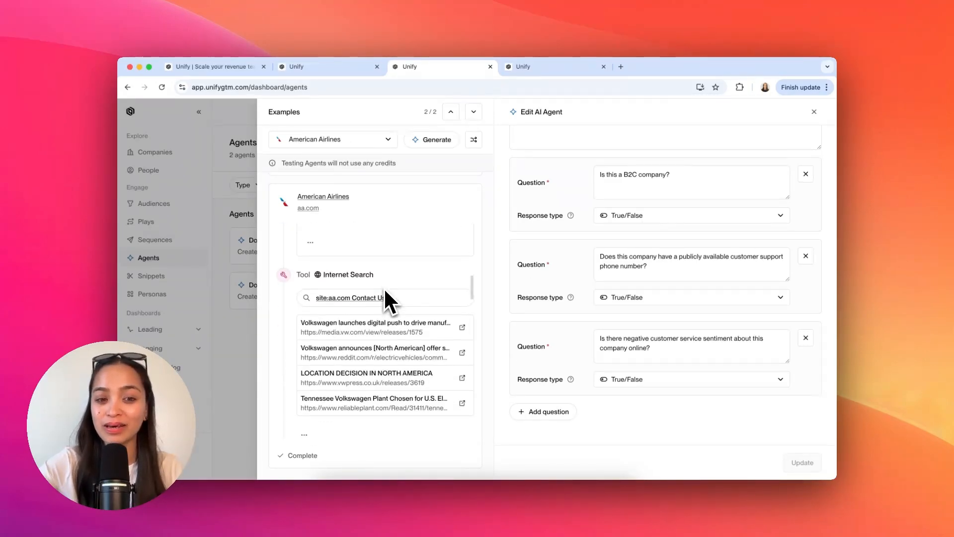
scroll(385, 291, "down", 10)
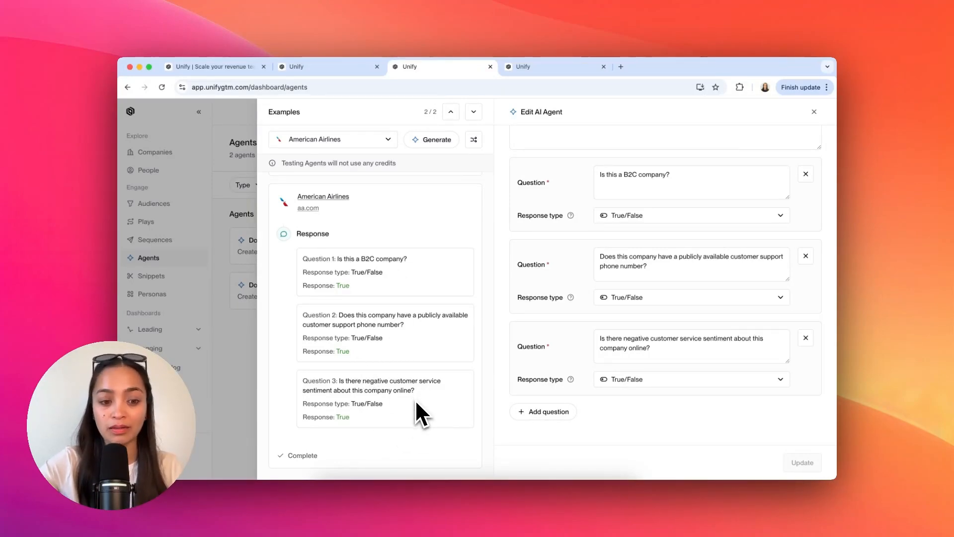
scroll(416, 399, "up", 10)
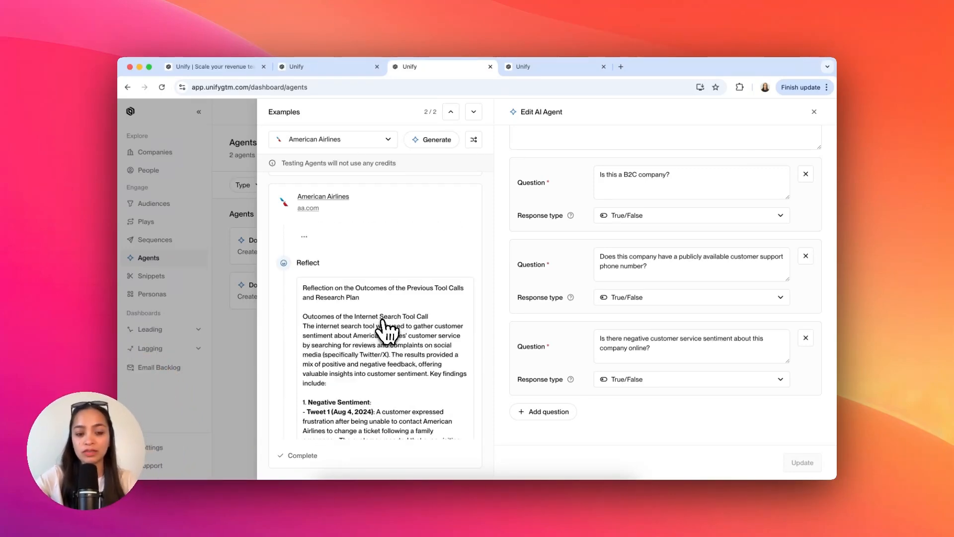
scroll(383, 330, "down", 3)
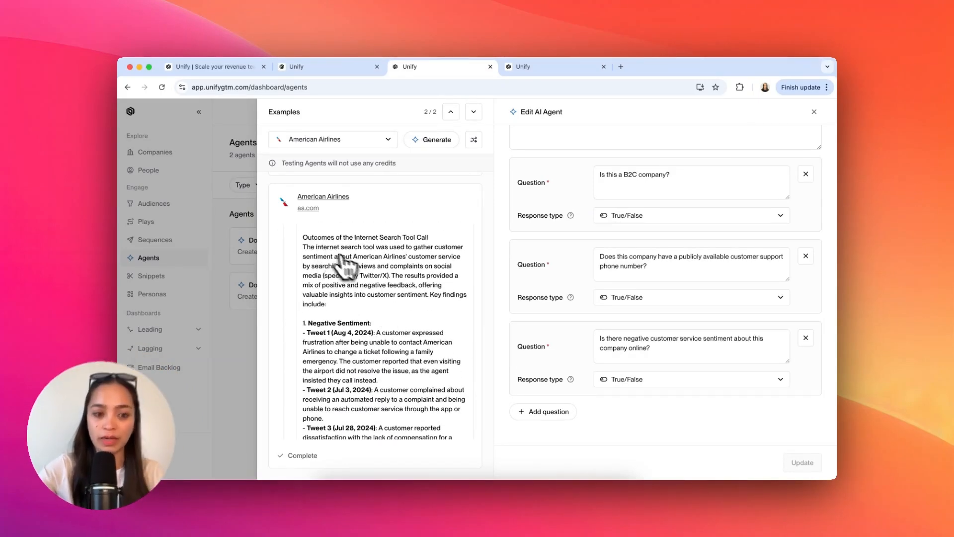
scroll(392, 313, "down", 3)
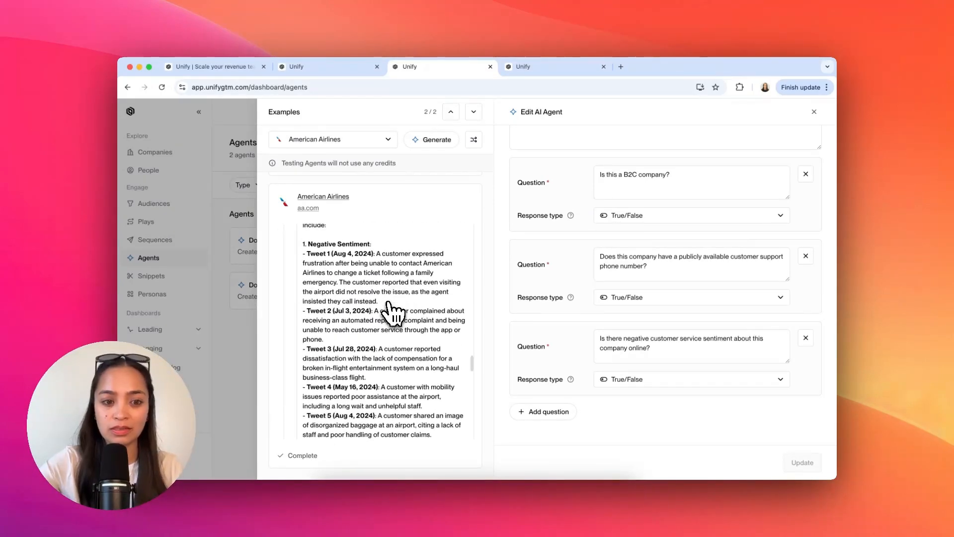
scroll(393, 313, "down", 6)
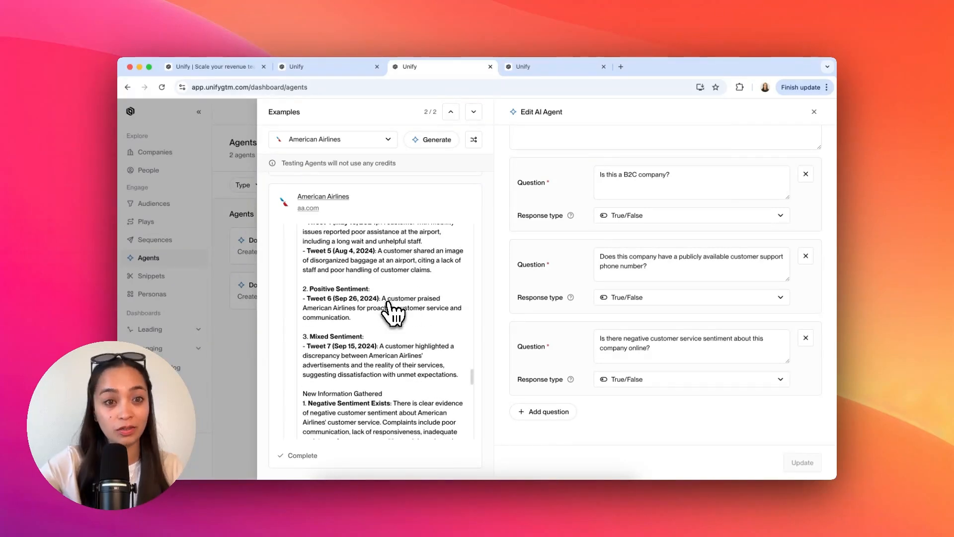
scroll(393, 310, "down", 4)
left_click(580, 69)
scroll(392, 278, "down", 5)
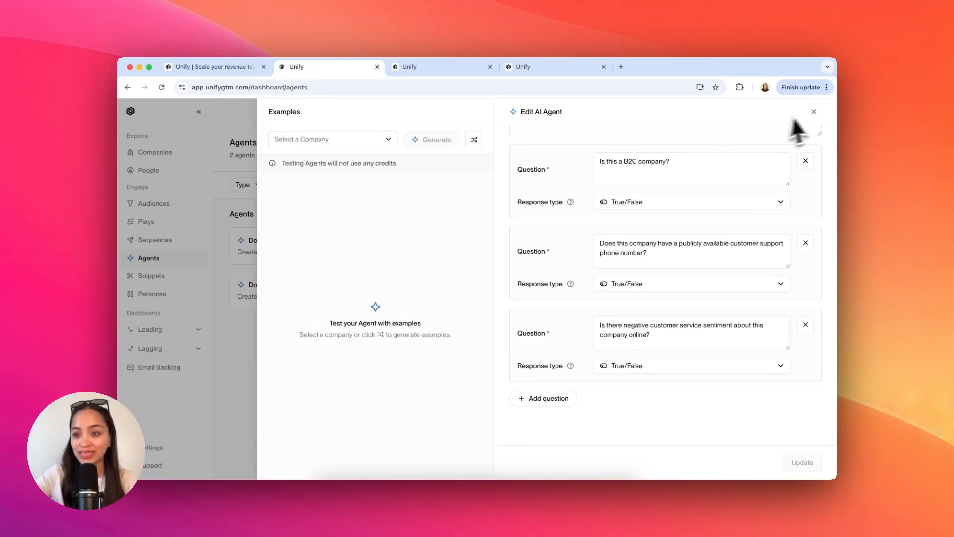
Close the agent editor and search the personas for "customer" to view the Customer Support Leaders persona.
left_click(814, 112)
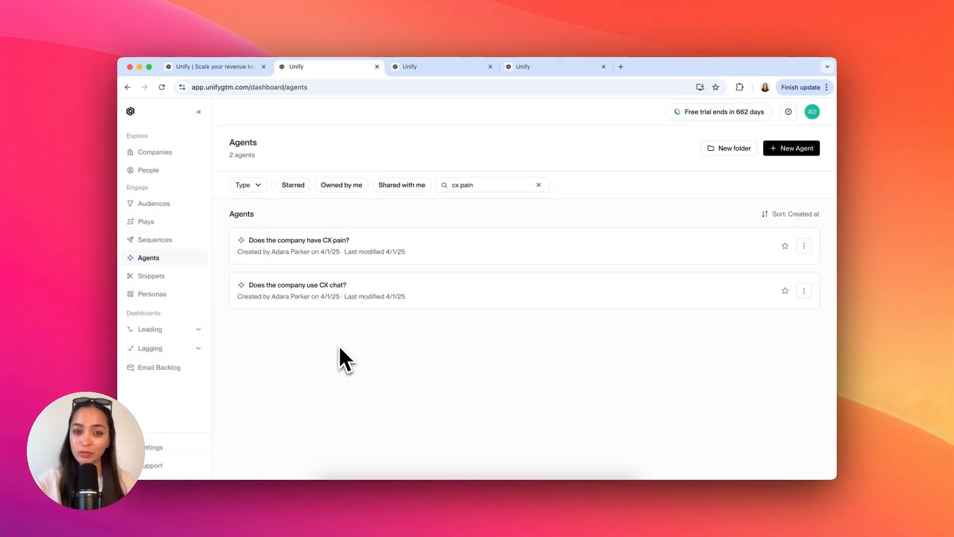
left_click(158, 294)
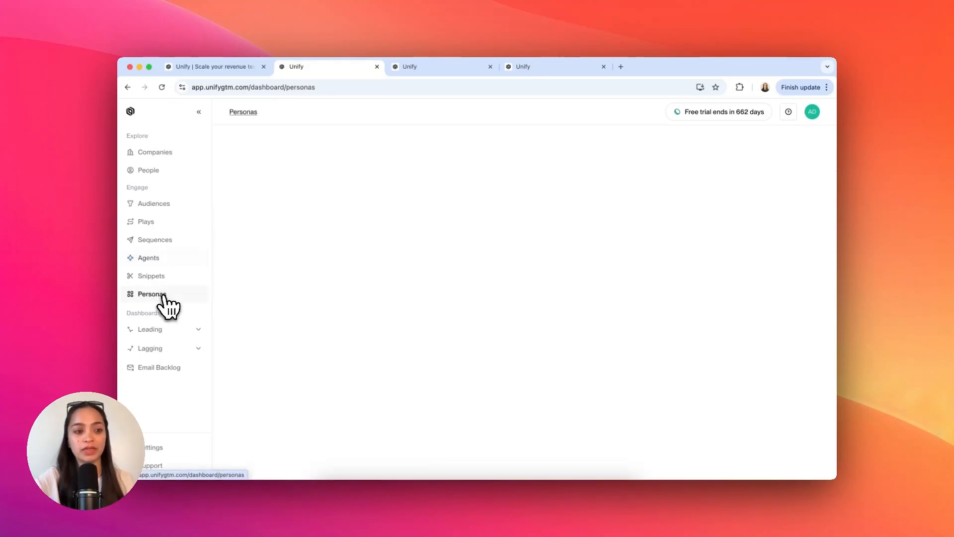
type("cto")
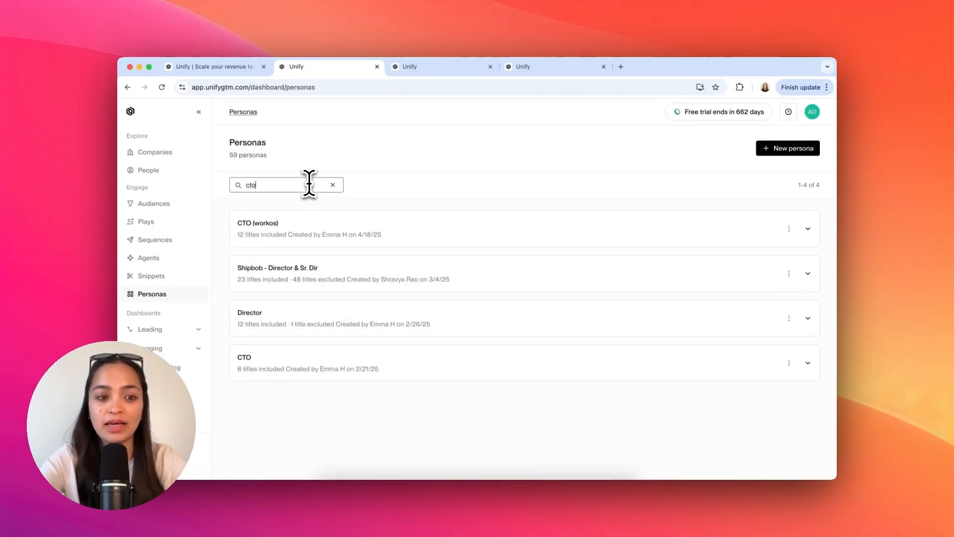
key("super+a")
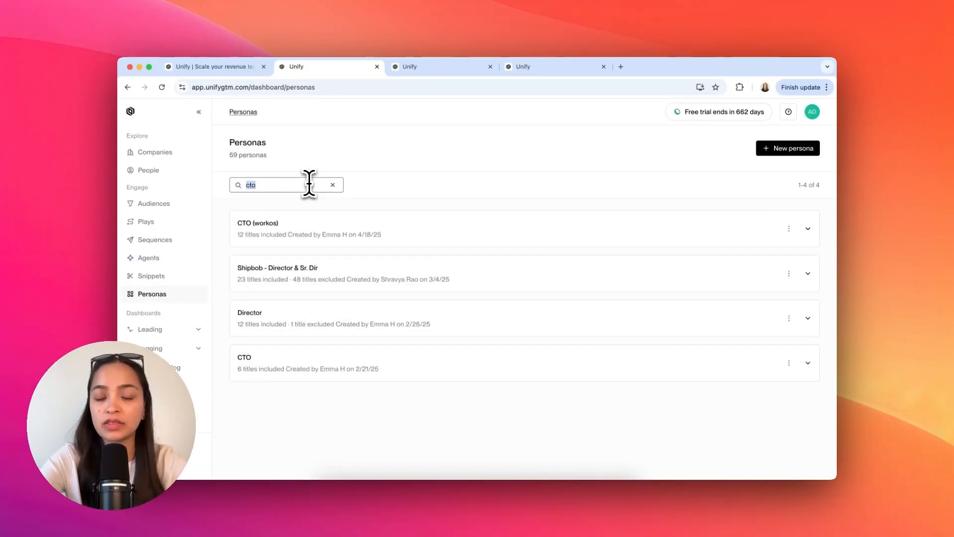
type("customer")
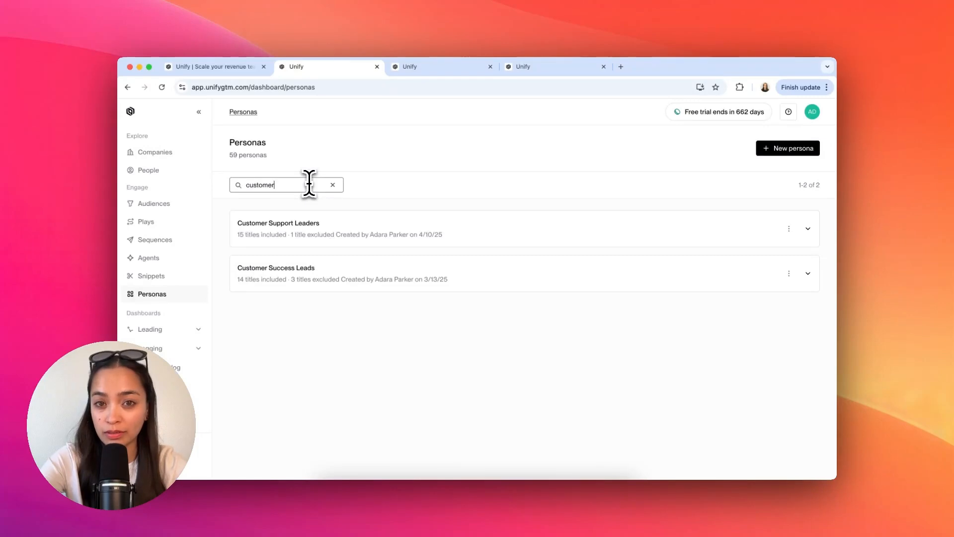
left_click(288, 242)
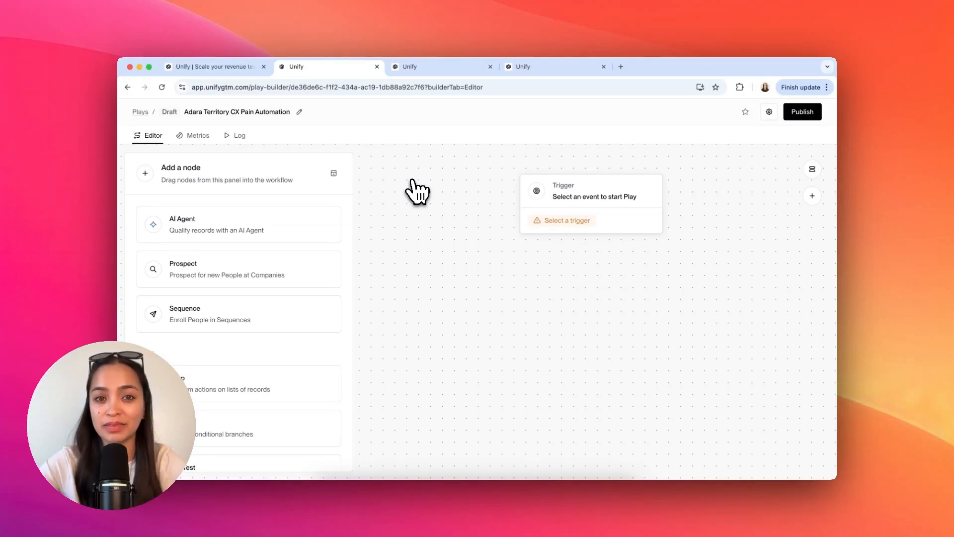
Set the play's trigger to Record enters an Audience, using the rep's Territory audience and running on Companies.
left_click(574, 227)
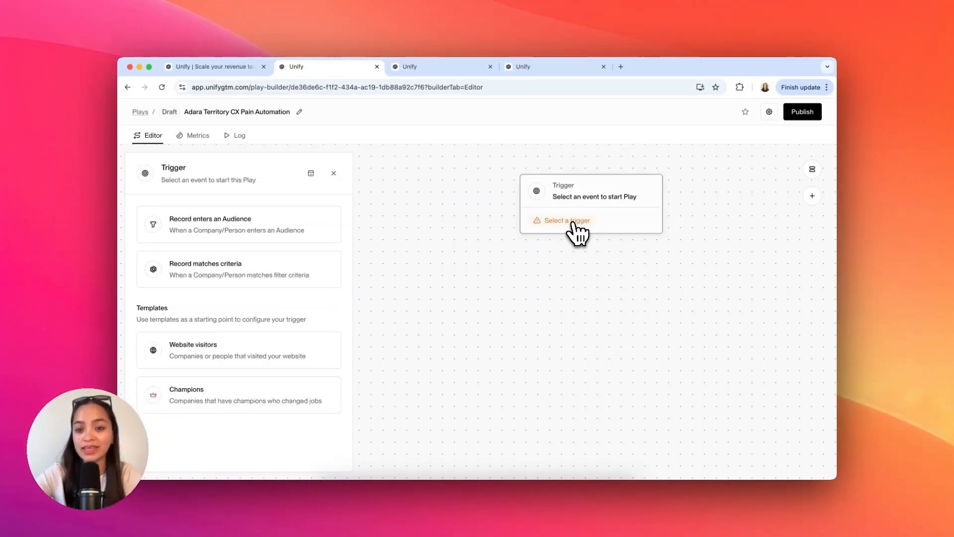
left_click(252, 229)
left_click(454, 321)
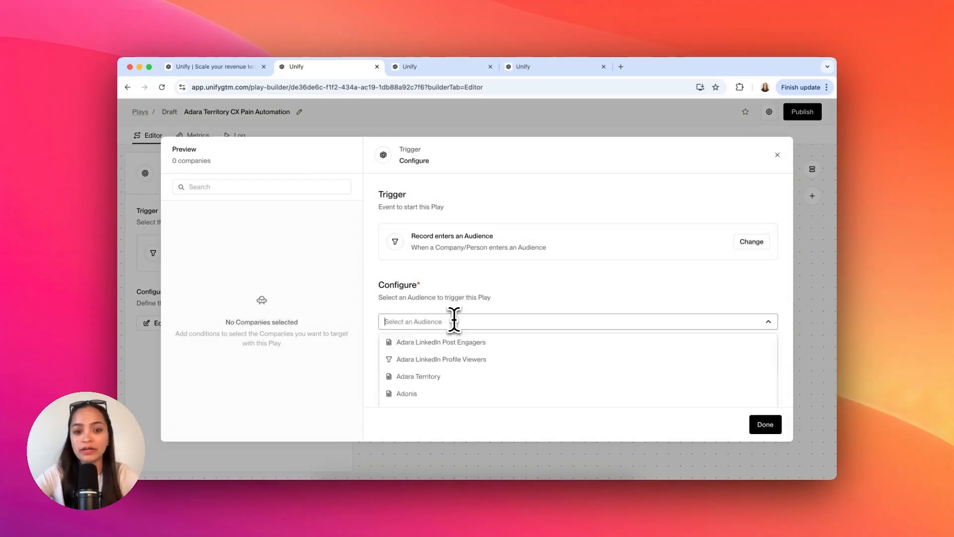
type("adara")
left_click(437, 377)
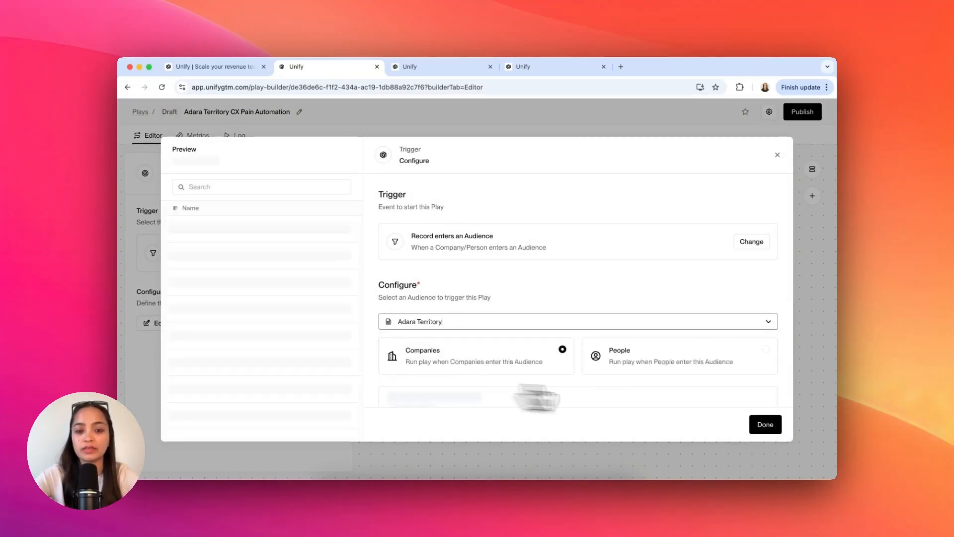
left_click(766, 424)
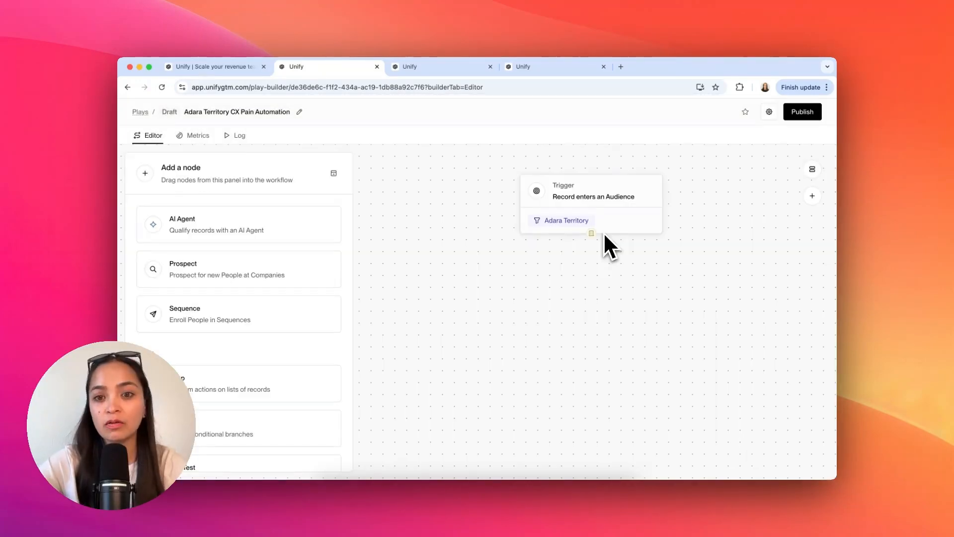
Add an AI Agent qualification node below the trigger and assign it the "Does the company have CX pain?" agent.
left_click_drag(309, 233, 591, 273)
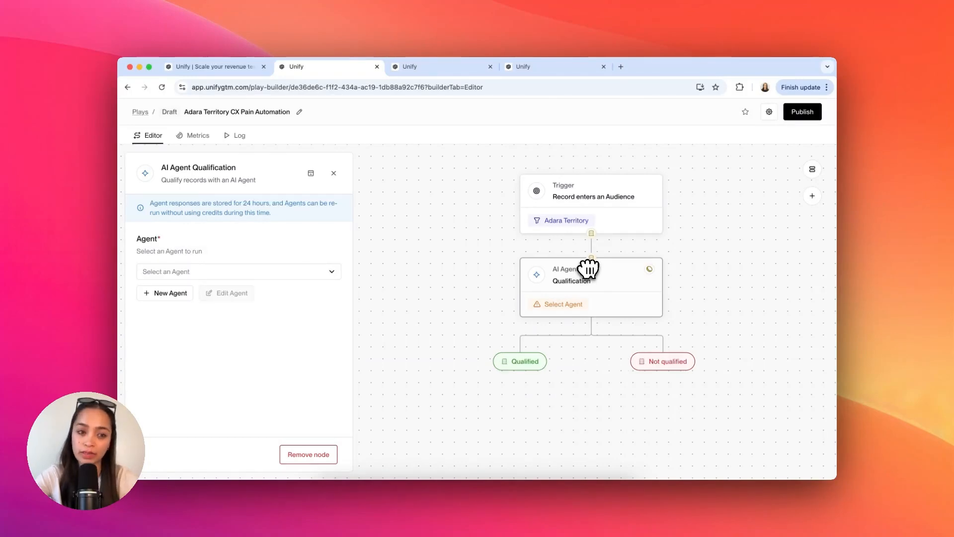
left_click(239, 272)
type("CX pain")
left_click(256, 311)
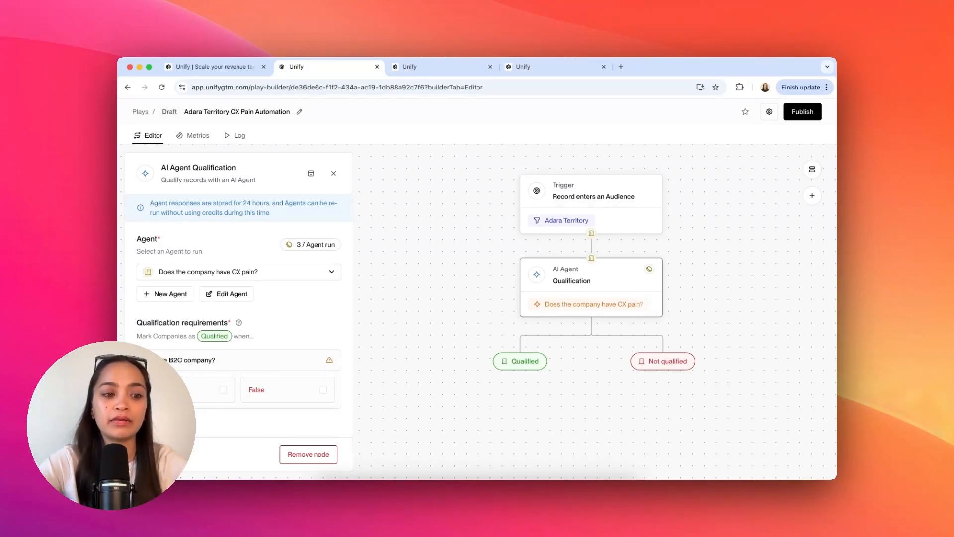
Require True for the B2C company, public support phone number and negative customer service sentiment questions to mark companies as Qualified.
left_click(223, 389)
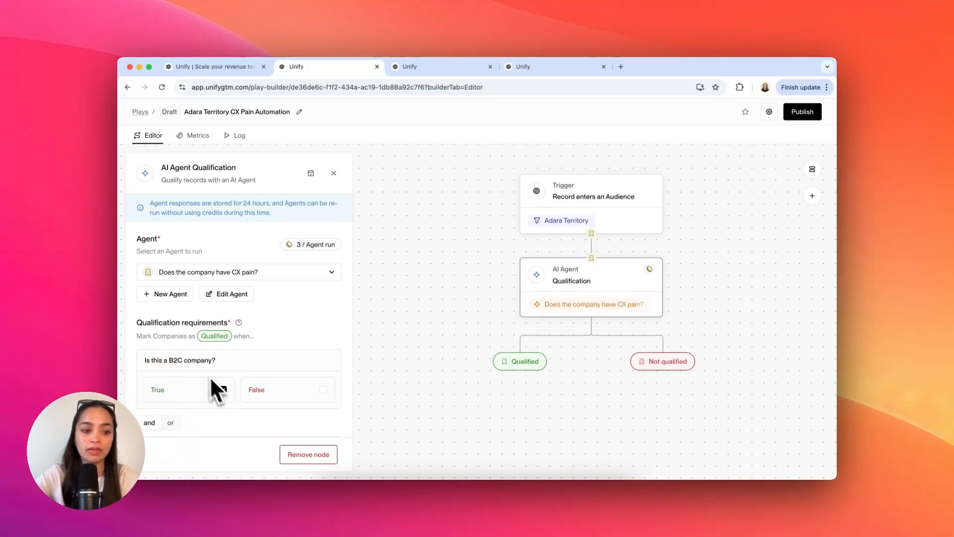
scroll(209, 367, "down", 2)
scroll(212, 348, "down", 3)
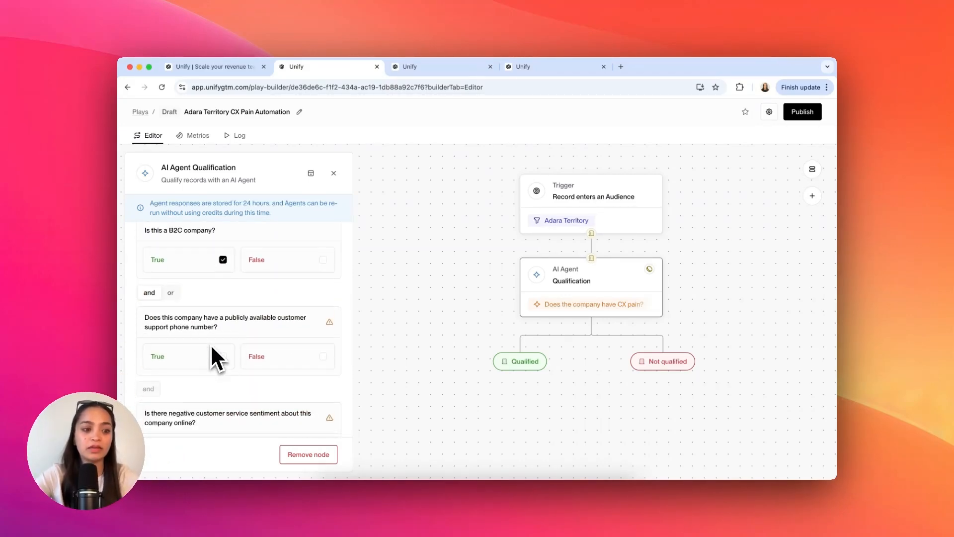
left_click(223, 351)
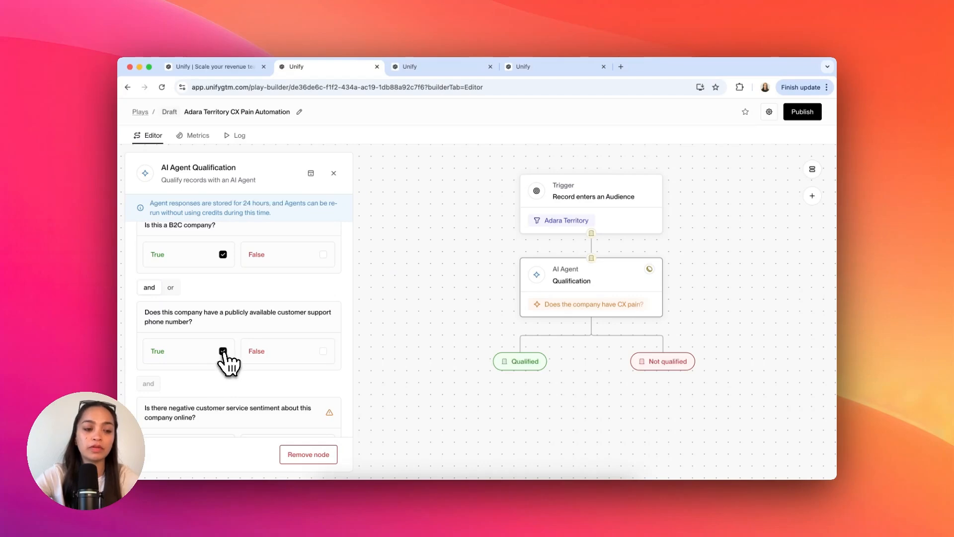
scroll(213, 318, "down", 1)
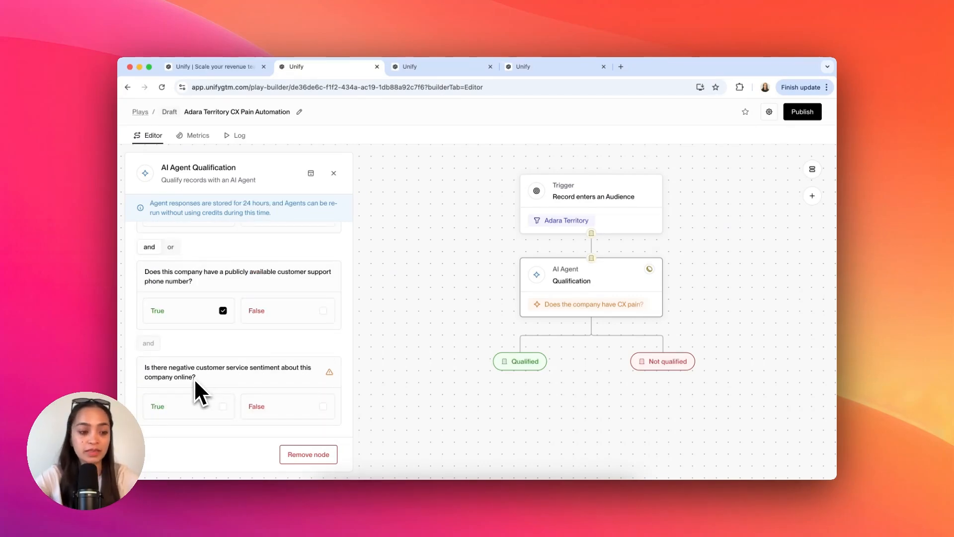
left_click(223, 406)
scroll(248, 358, "up", 5)
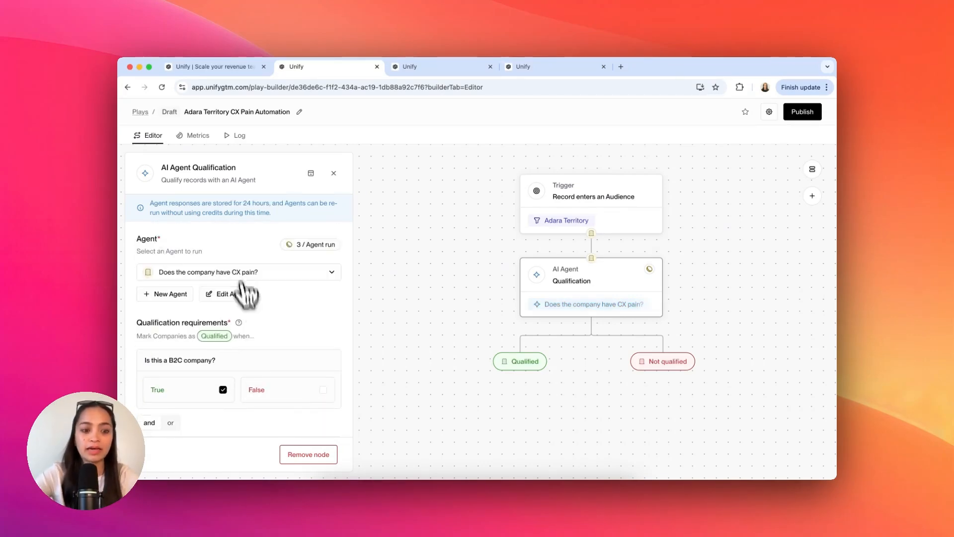
Add a Prospect node under the Qualified branch and set its maximum prospects per company to 5.
left_click(440, 289)
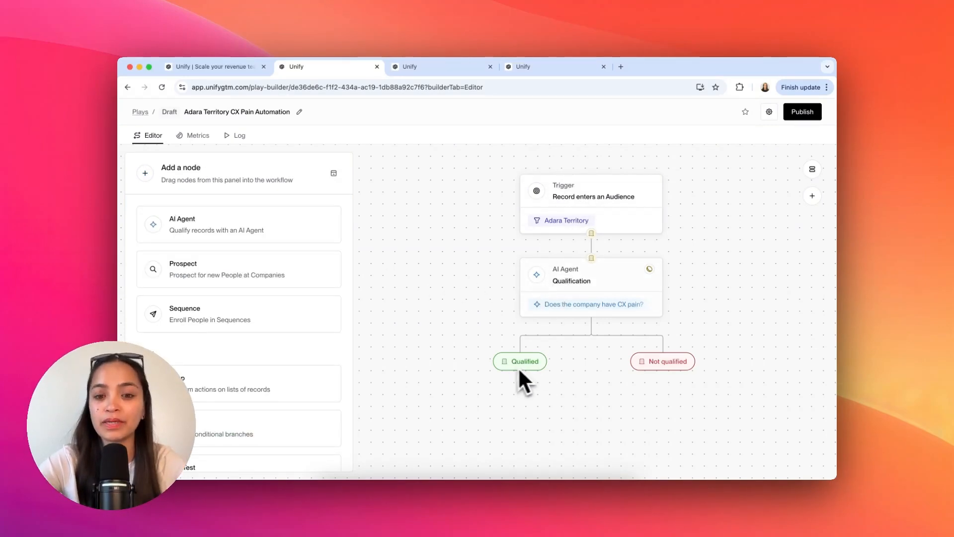
scroll(405, 312, "down", 3)
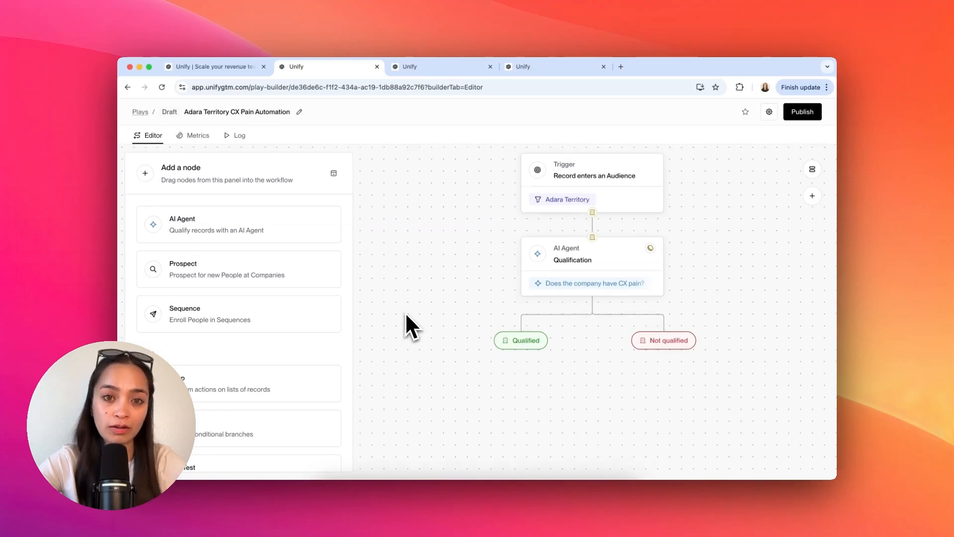
left_click_drag(151, 263, 527, 334)
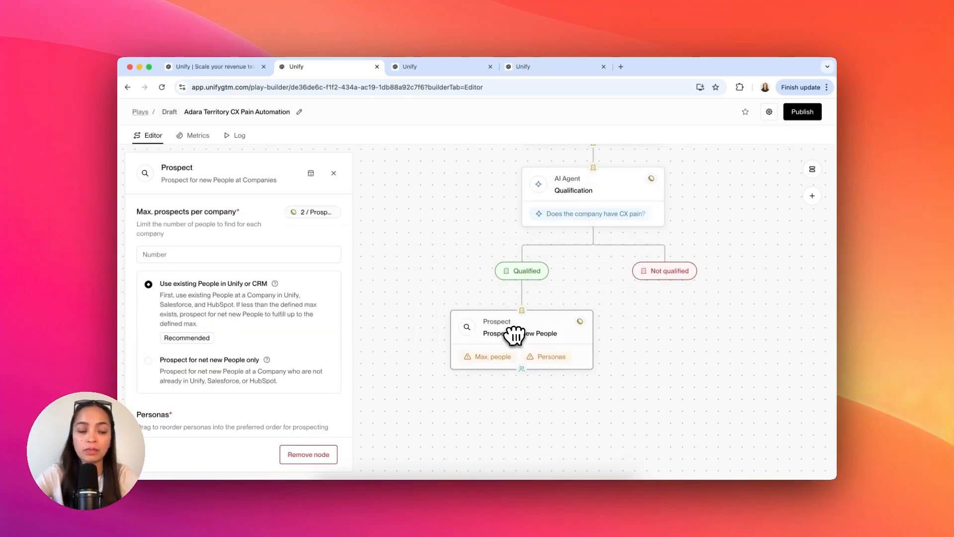
left_click(231, 254)
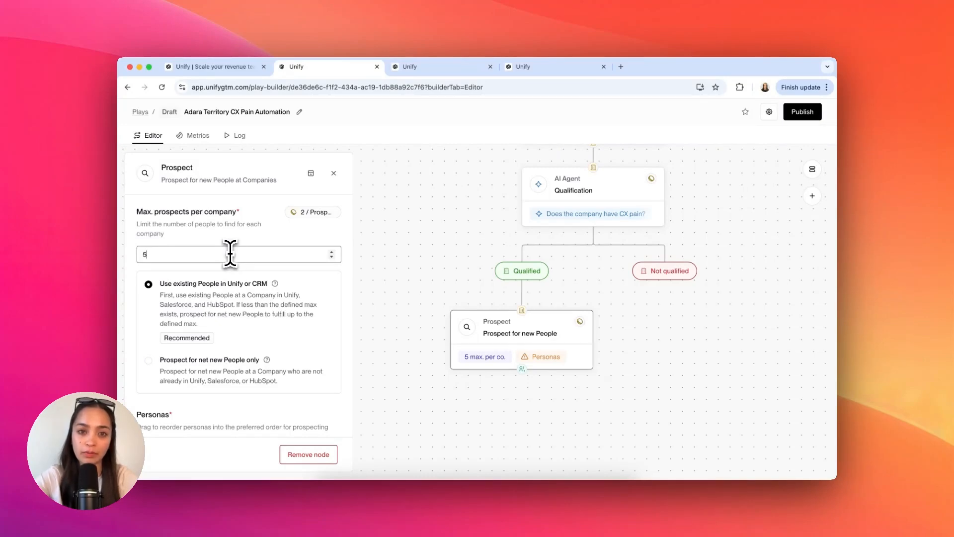
Add the CTO and Customer Support Leaders personas, in that order, to the Prospect node.
scroll(168, 306, "down", 5)
left_click(175, 293)
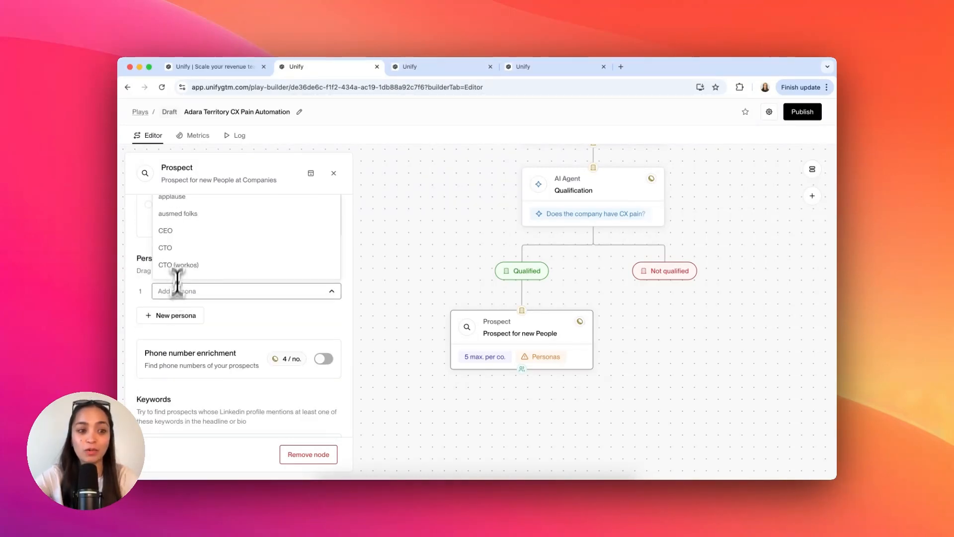
left_click(179, 247)
left_click(177, 336)
type("c")
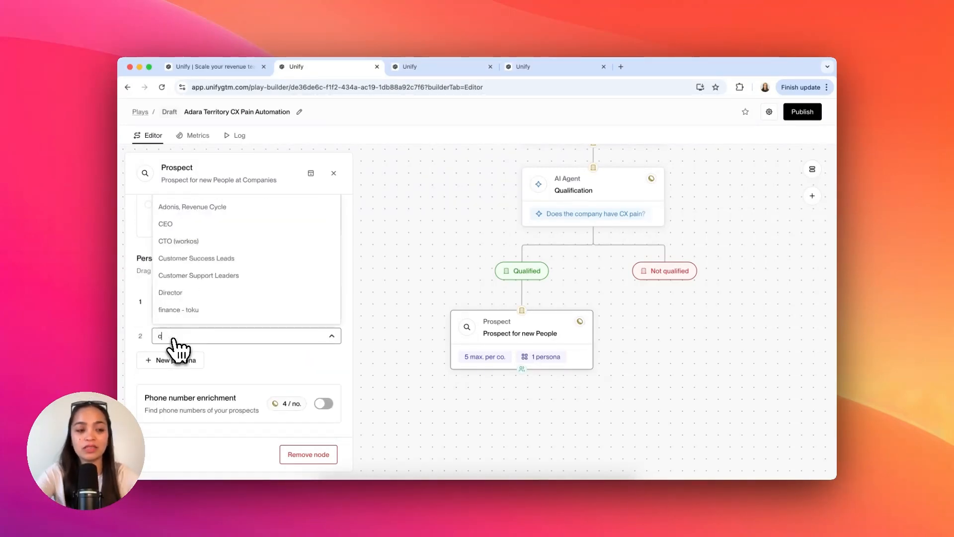
type("ustomer")
left_click(182, 311)
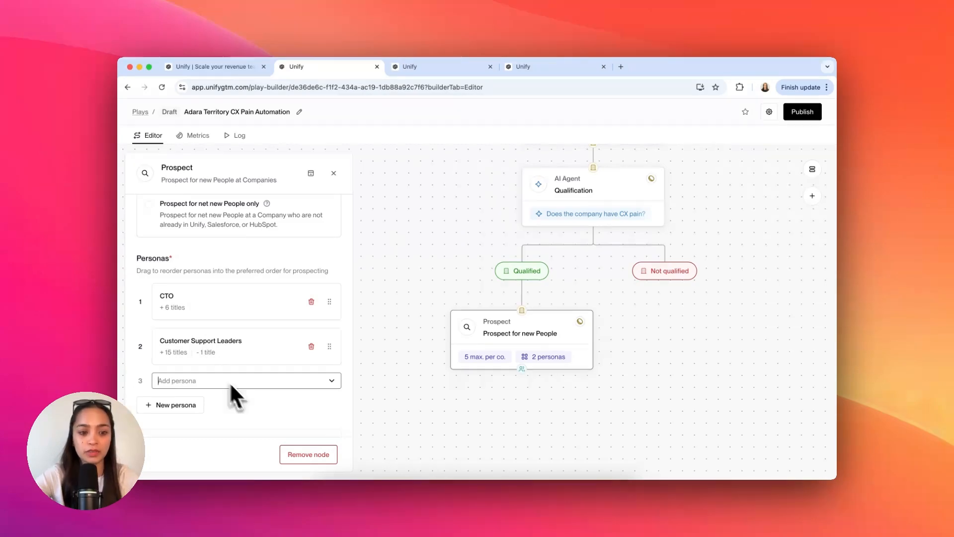
Limit the Prospect node's location to the United States and close its settings.
scroll(234, 336, "down", 4)
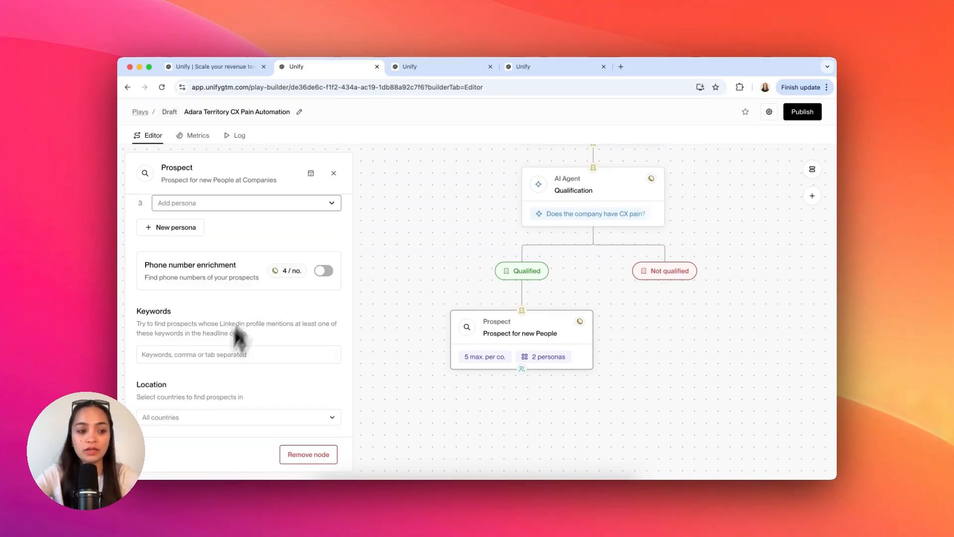
left_click(192, 417)
left_click(169, 289)
left_click(236, 454)
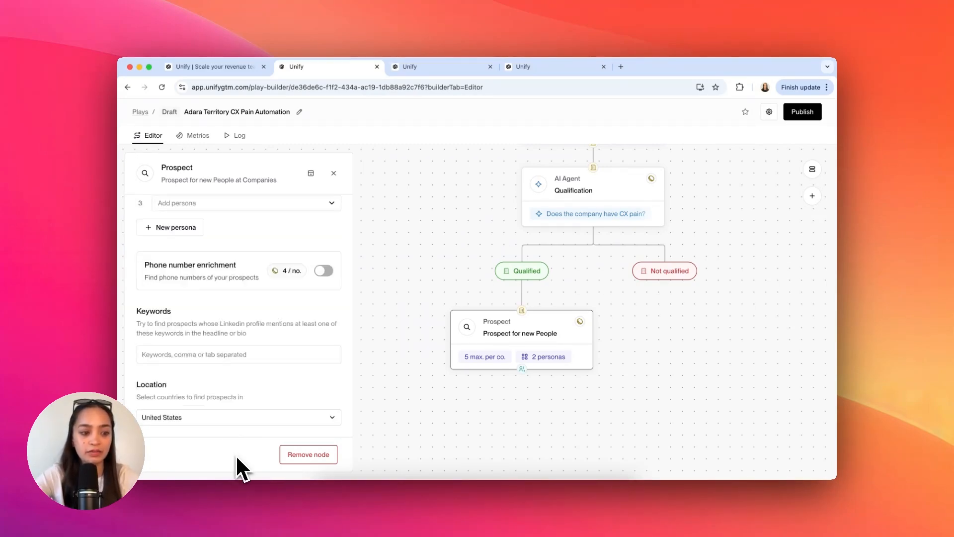
left_click(524, 340)
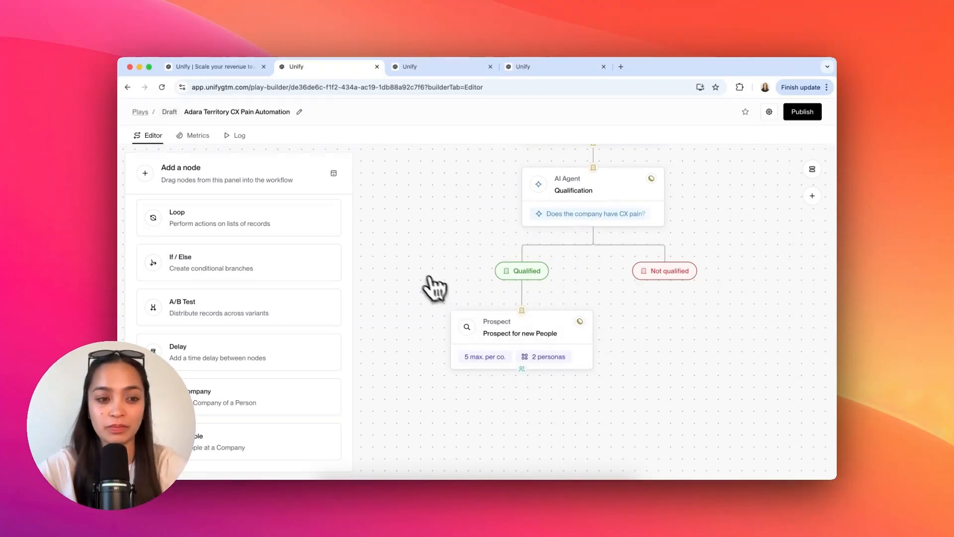
Add a Loop node below the Prospect node and place a Sequence node inside the loop.
scroll(417, 295, "down", 3)
left_click_drag(324, 213, 519, 338)
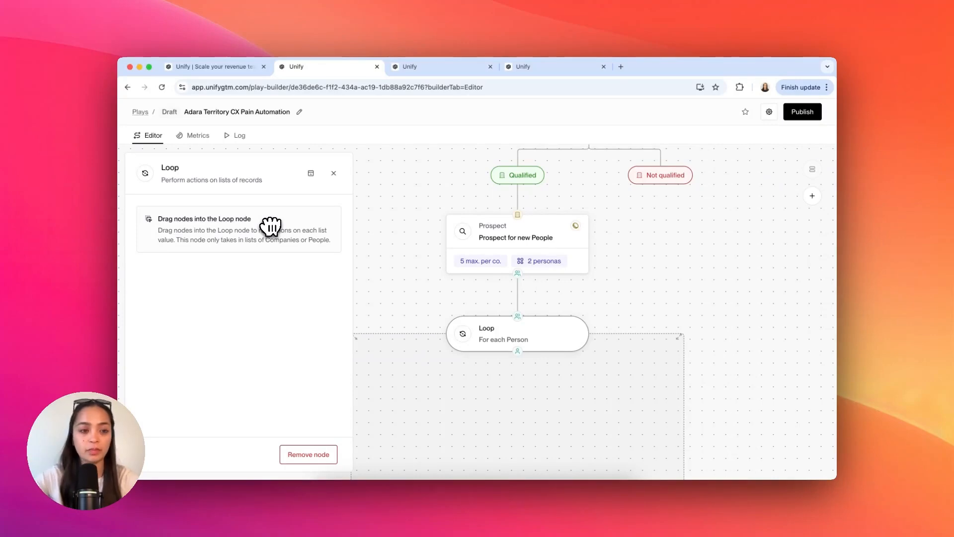
left_click(333, 173)
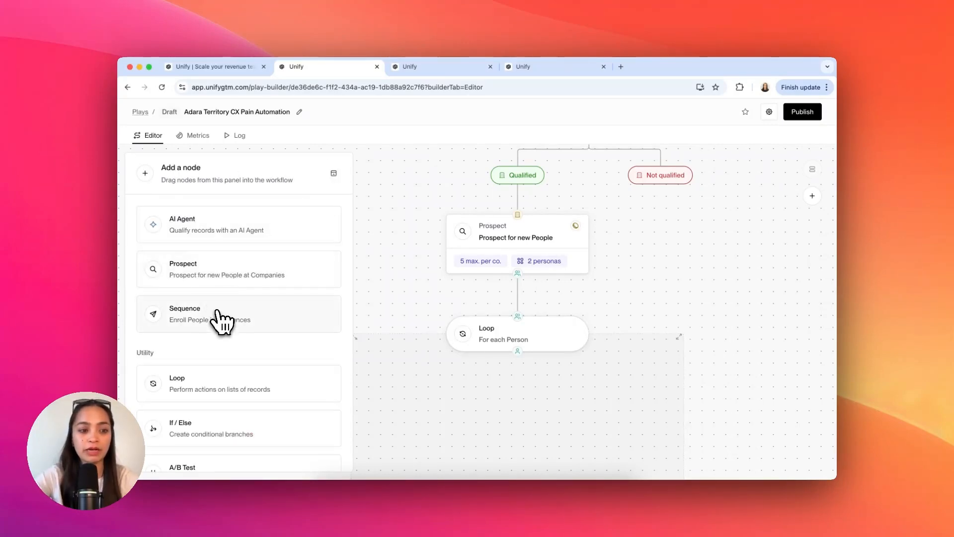
left_click_drag(219, 323, 542, 395)
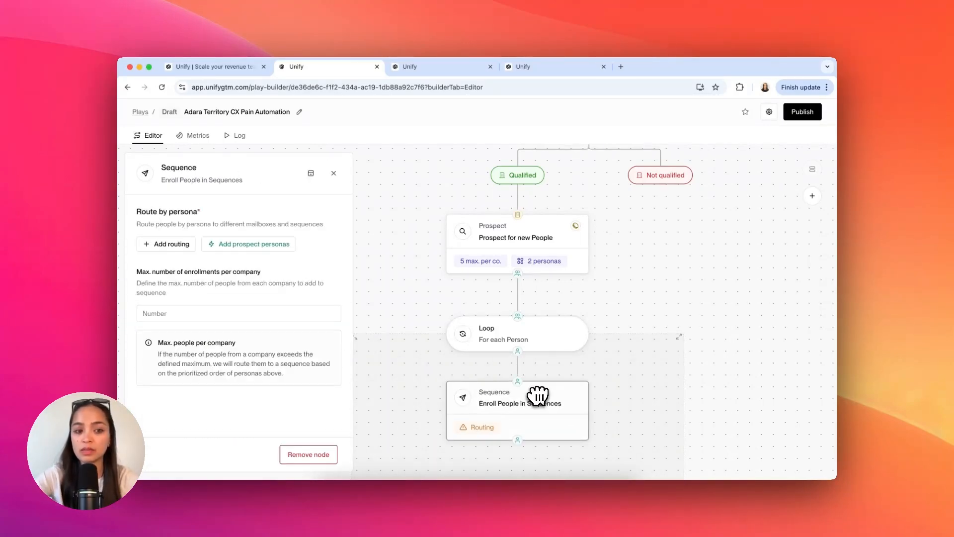
Add a routing rule to the Sequence node that sends the CTO persona to a Head of Engineering sequence.
left_click(185, 245)
left_click(304, 214)
type("c")
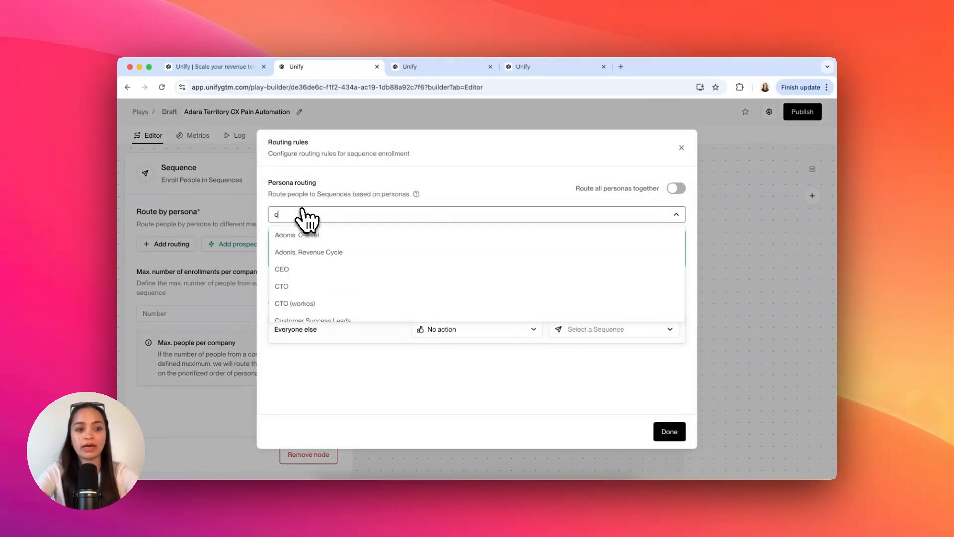
type("to")
left_click(306, 237)
left_click(571, 221)
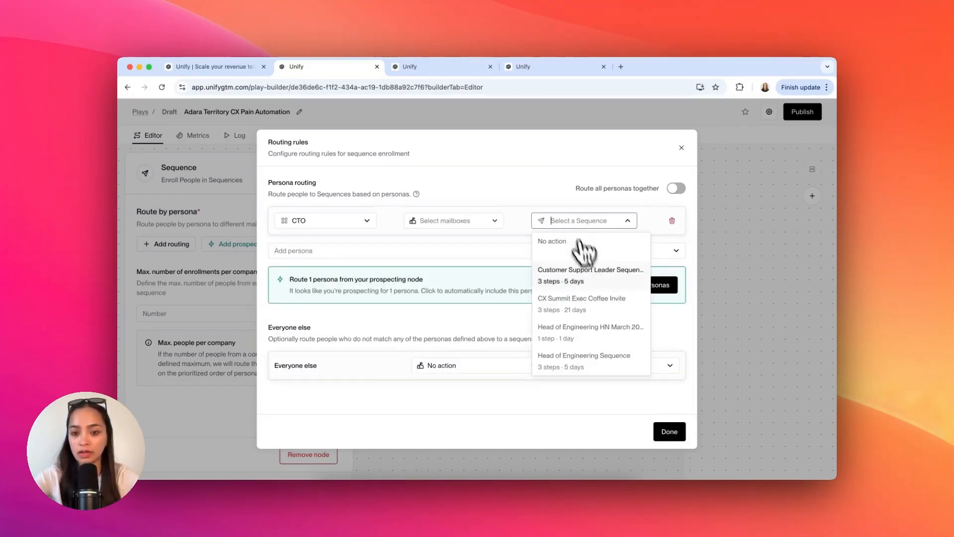
left_click(596, 332)
Add a second routing rule sending the Customer Support Leaders persona to the Customer Support Leader sequence, and close the routing rules.
left_click(315, 252)
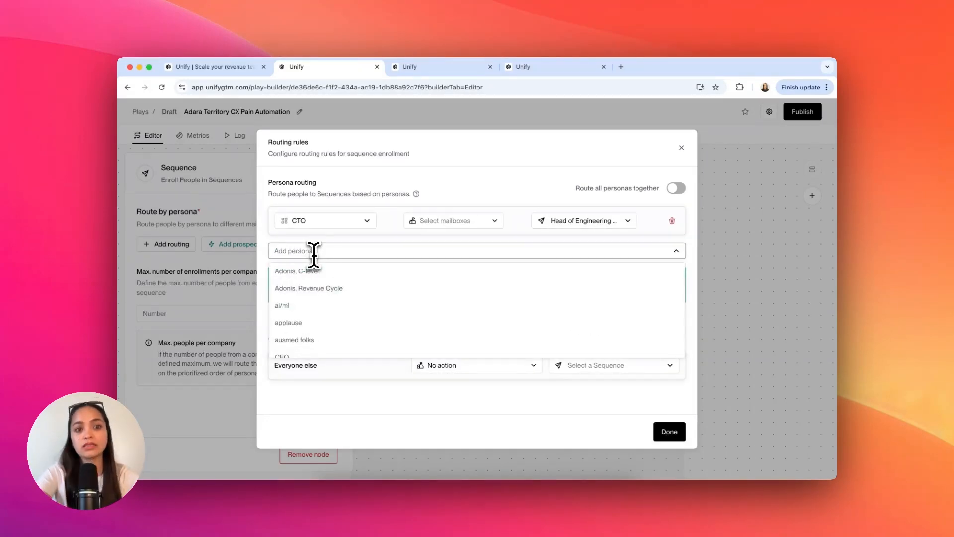
type("cutom")
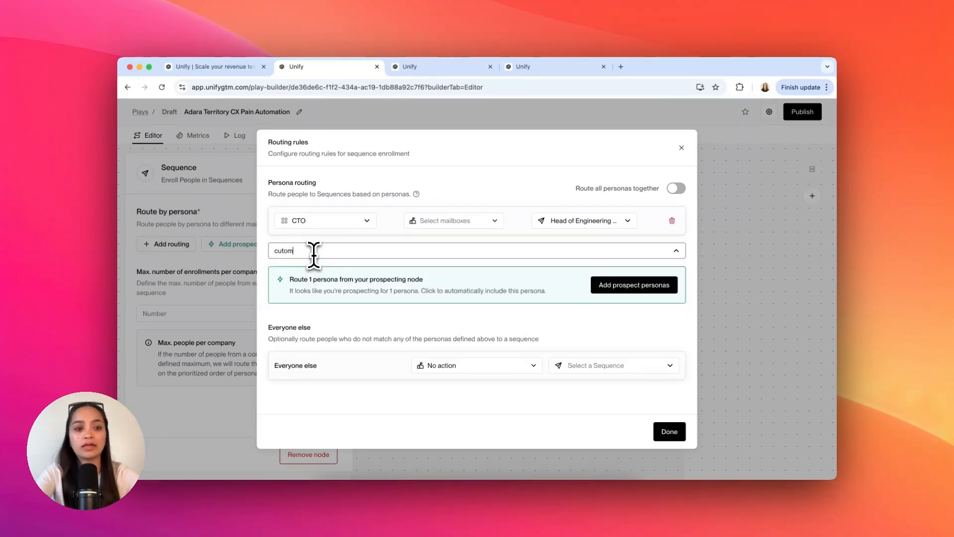
type("er")
left_click(311, 288)
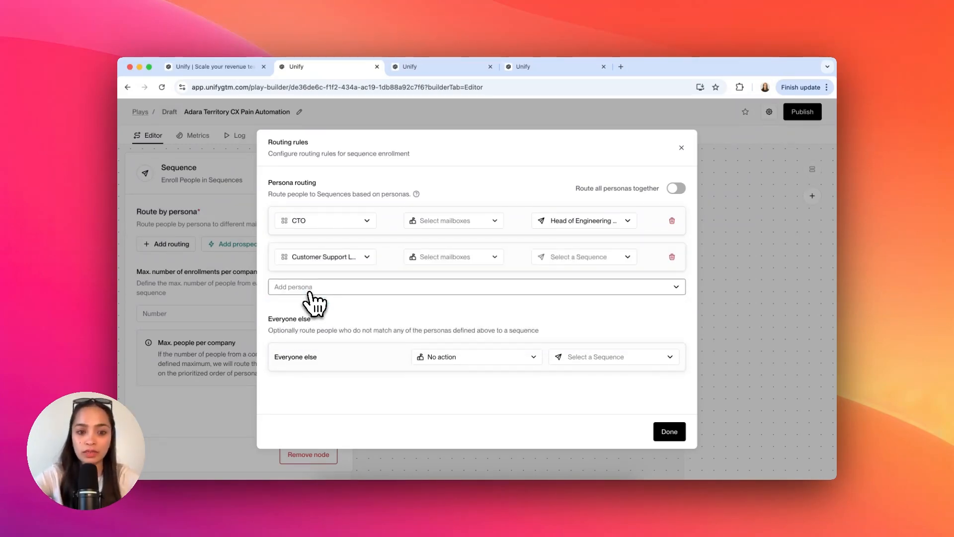
left_click(582, 259)
left_click(579, 309)
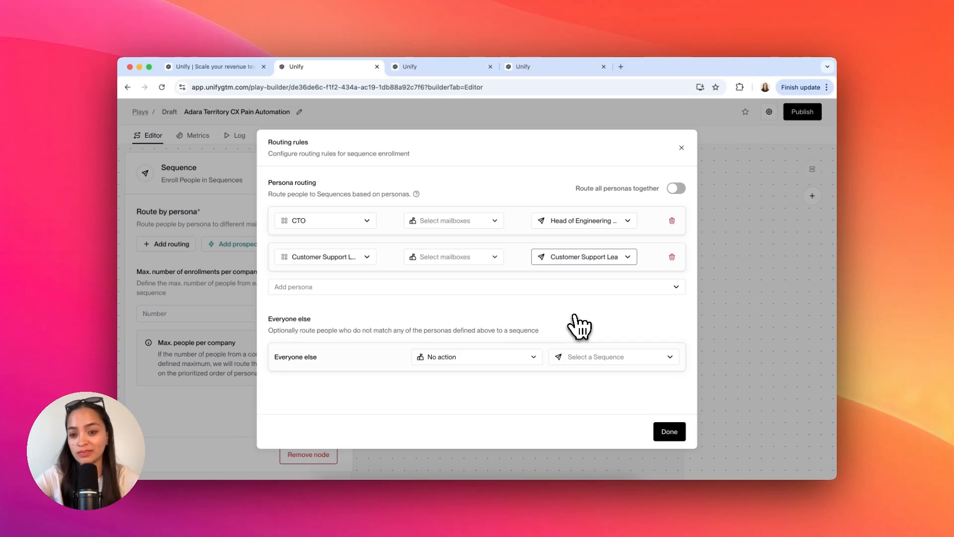
key("Escape")
Allow the play to rerun on the same record after 30 days and save the play settings.
left_click(769, 112)
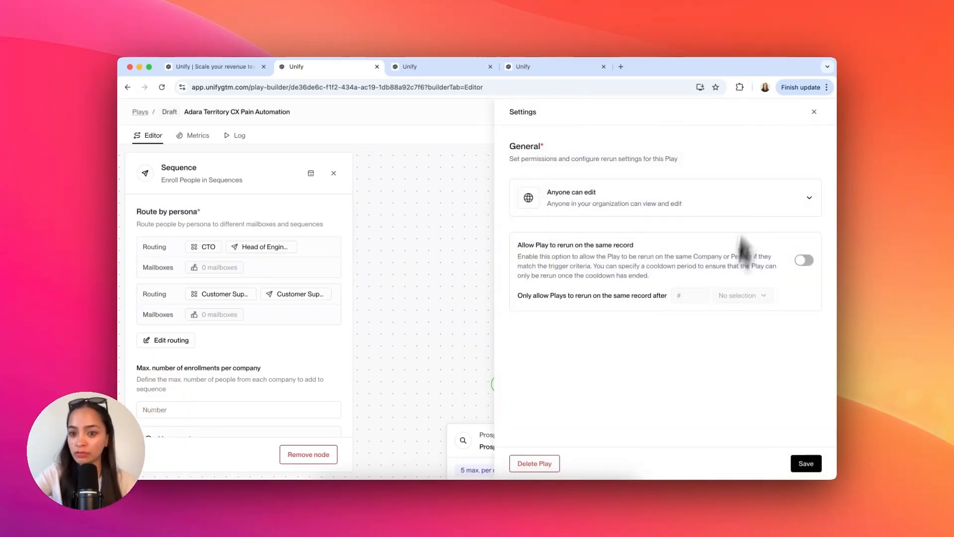
left_click(805, 261)
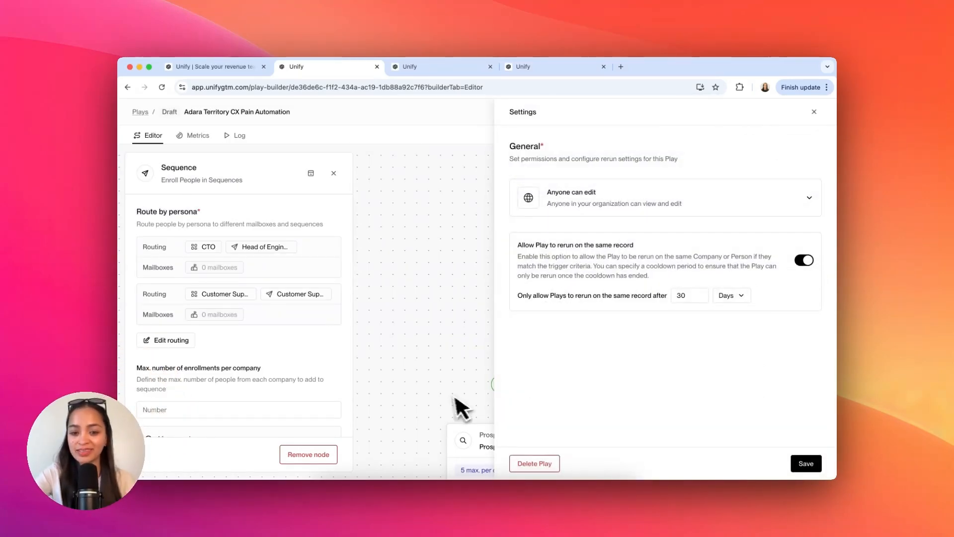
left_click(806, 463)
scroll(738, 317, "down", 4)
scroll(738, 317, "left", 2)
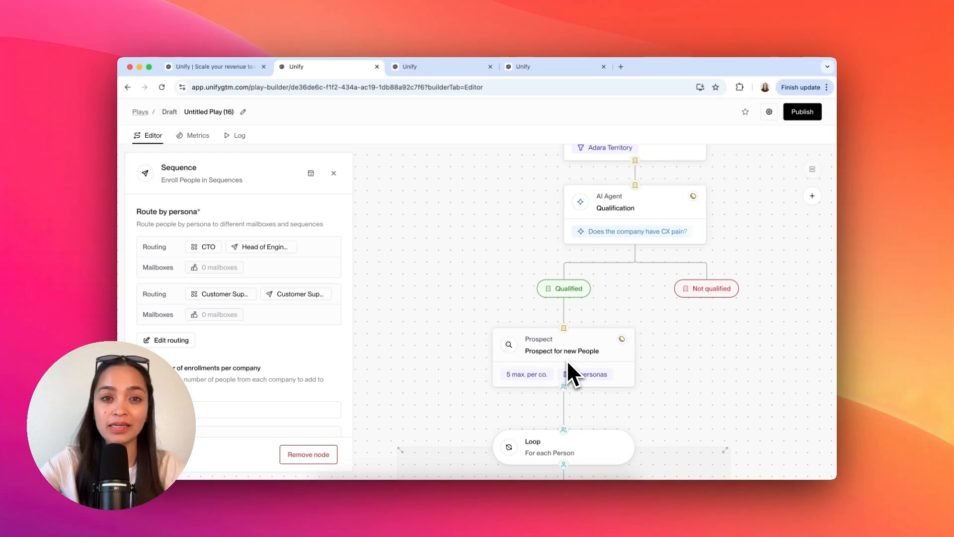
scroll(566, 360, "down", 5)
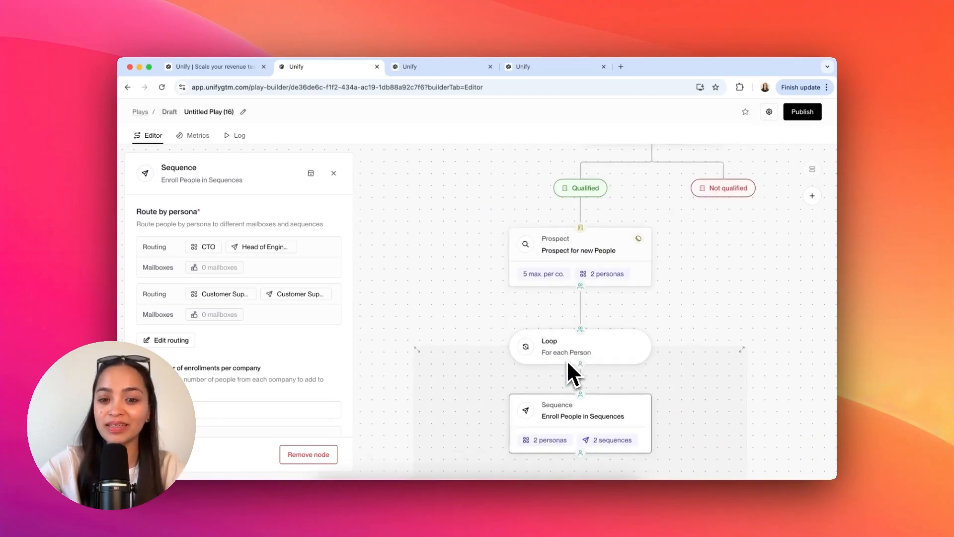